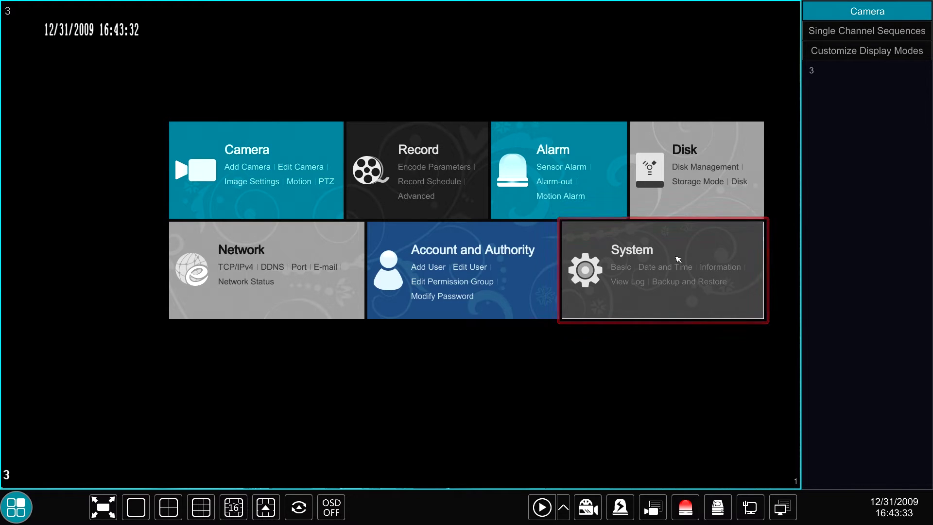
Open the System module from the main menu to reach its General Settings page
left_click(678, 260)
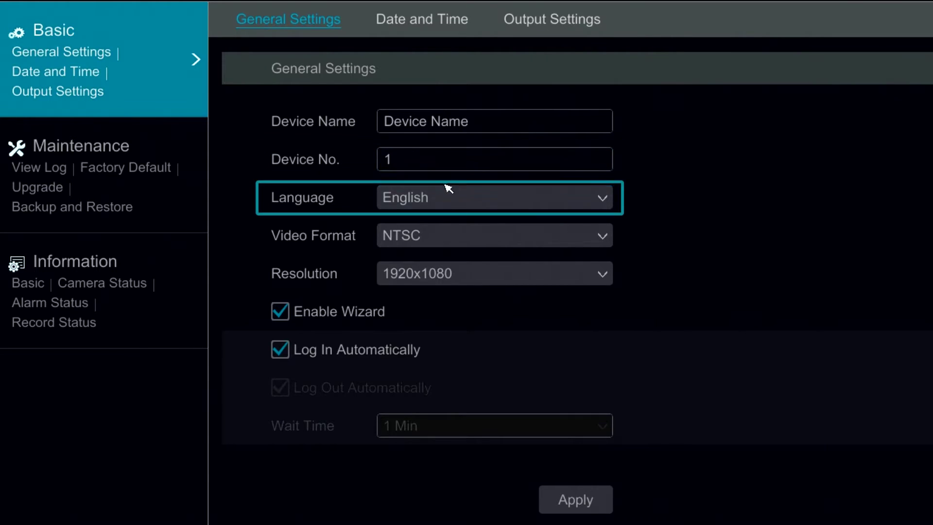
Check the Language and Video Format lists, keeping English and NTSC
left_click(459, 208)
left_click(460, 212)
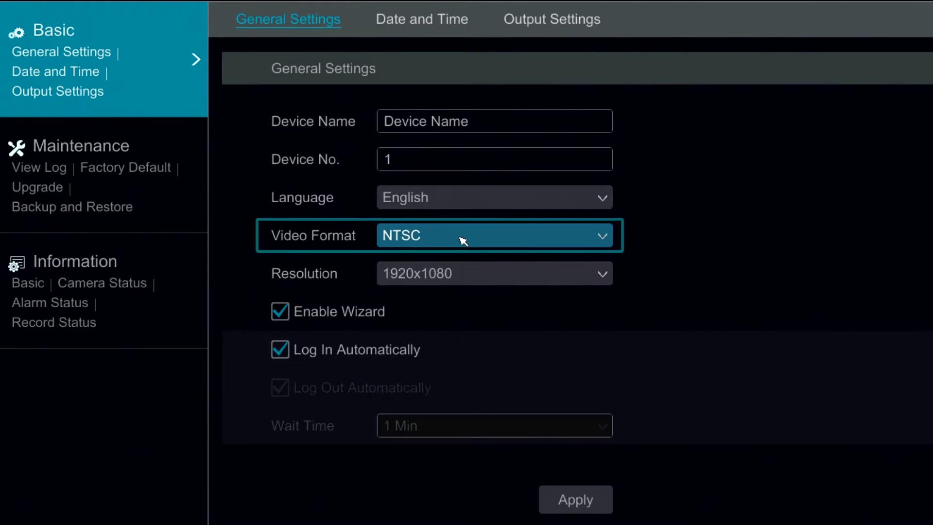
left_click(463, 241)
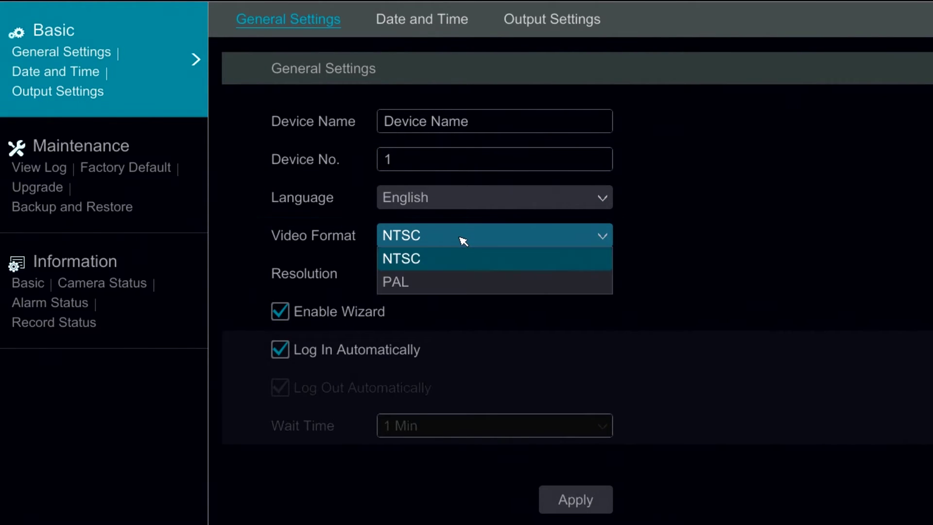
left_click(461, 258)
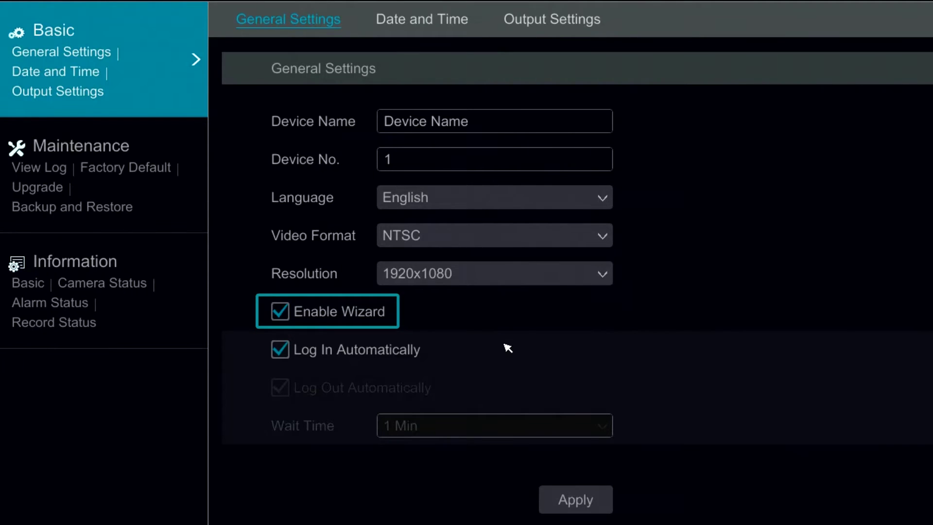
Turn off Log In Automatically and keep the logout Wait Time at 1 Min
left_click(359, 355)
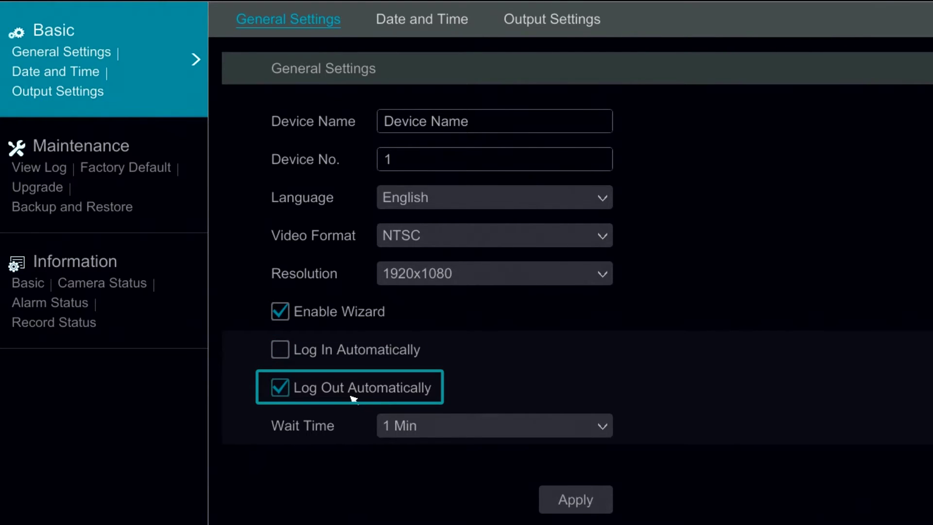
left_click(536, 434)
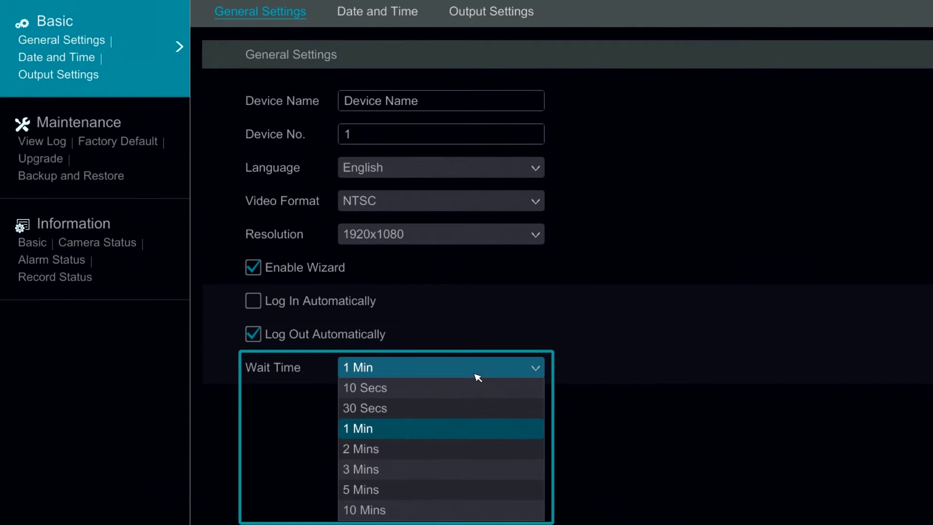
left_click(478, 374)
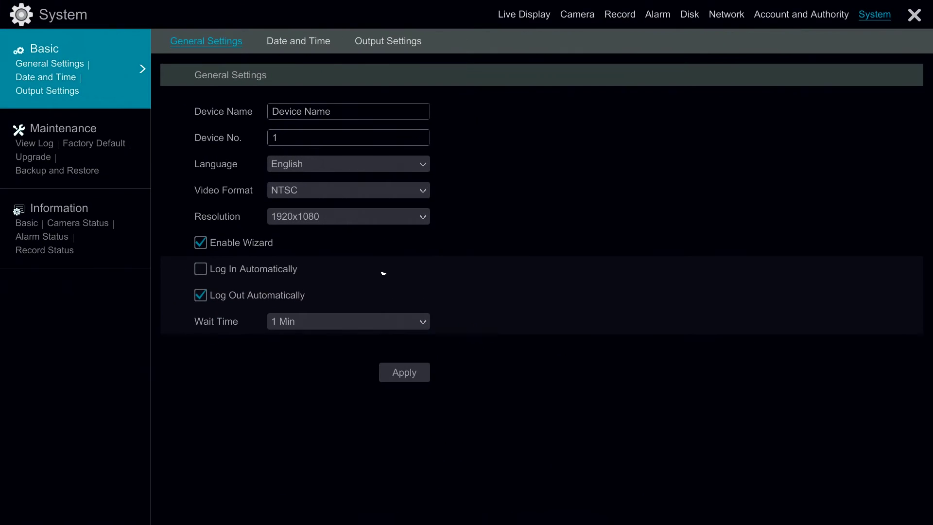
left_click(318, 45)
Save the general settings, then review System Time, Month/Day/Year and 24-Hour formats unchanged
left_click(520, 318)
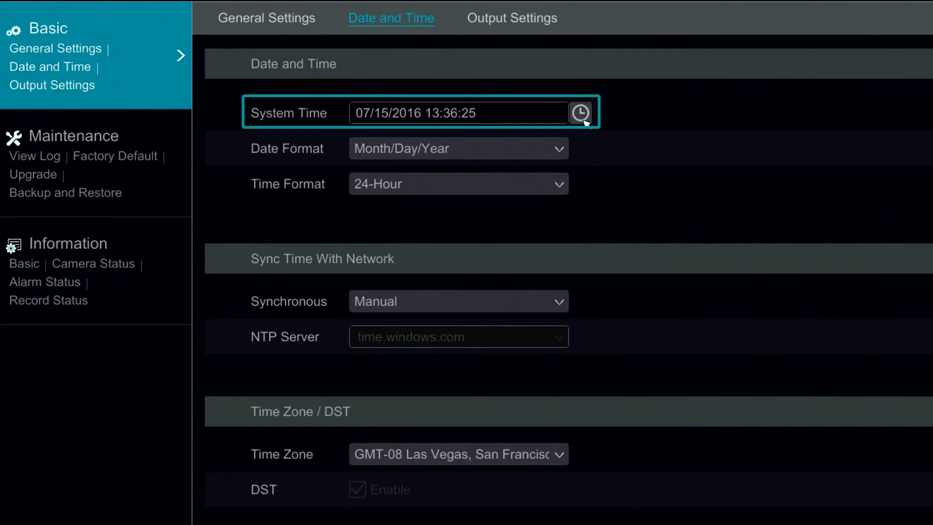
left_click(581, 113)
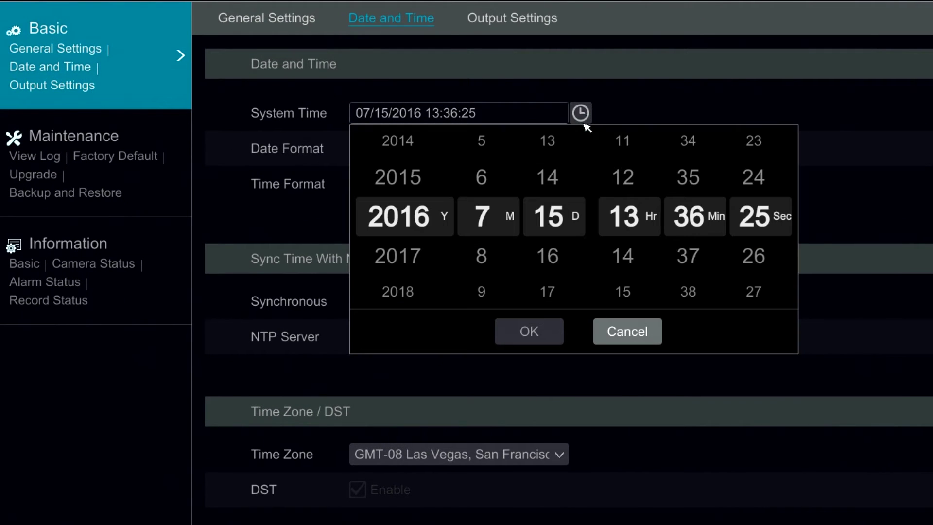
left_click(651, 334)
left_click(519, 150)
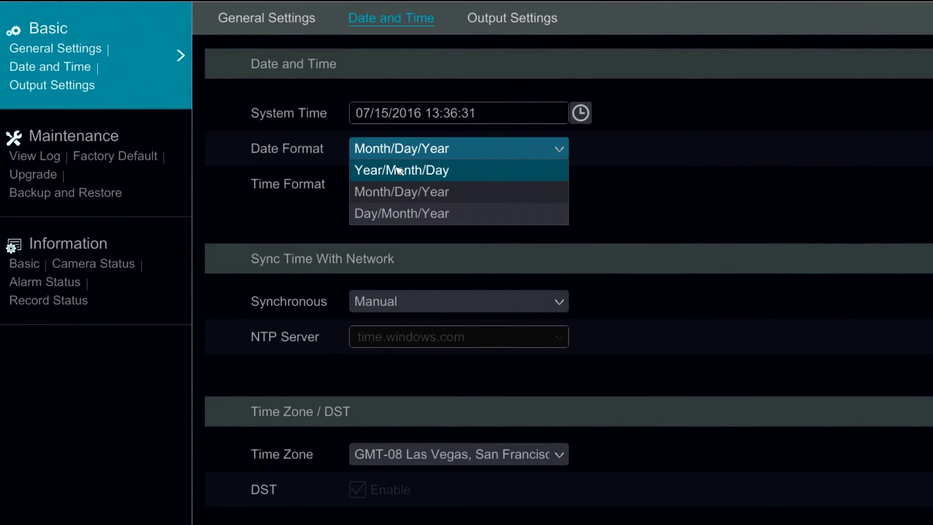
left_click(618, 181)
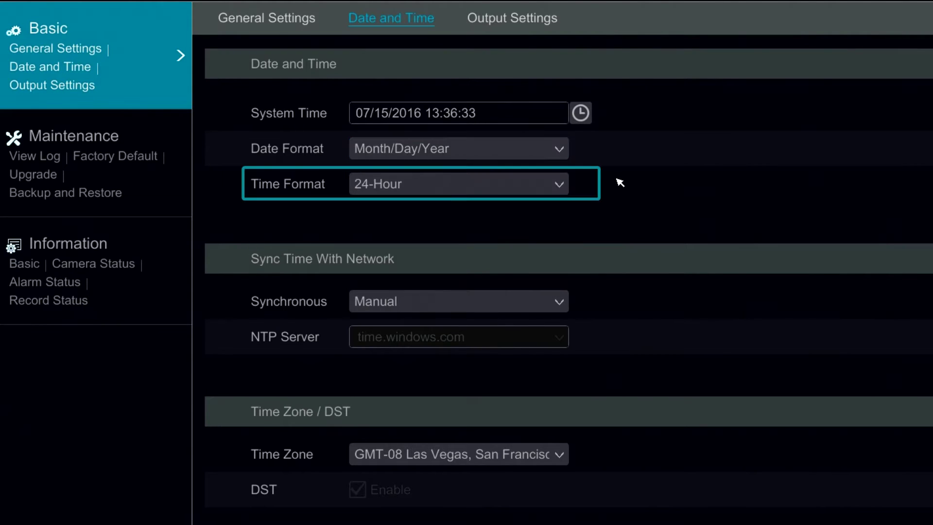
left_click(495, 184)
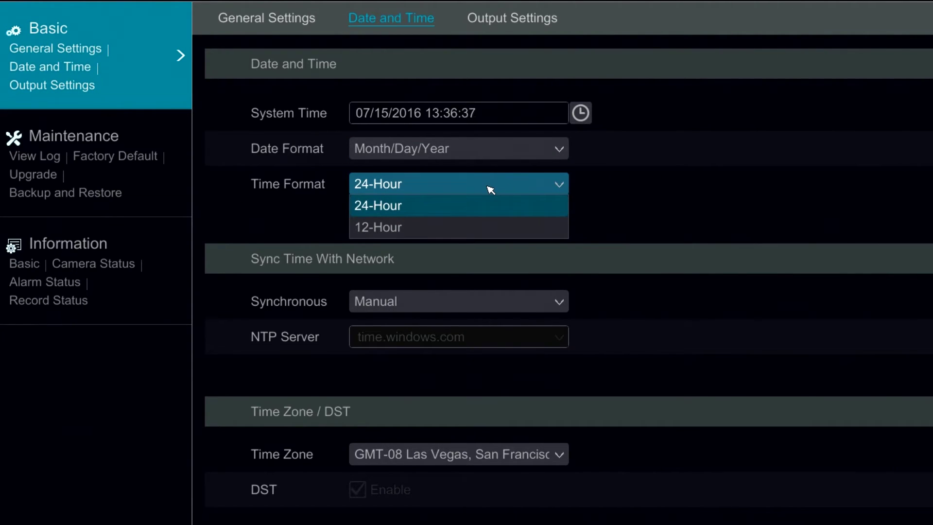
left_click(723, 191)
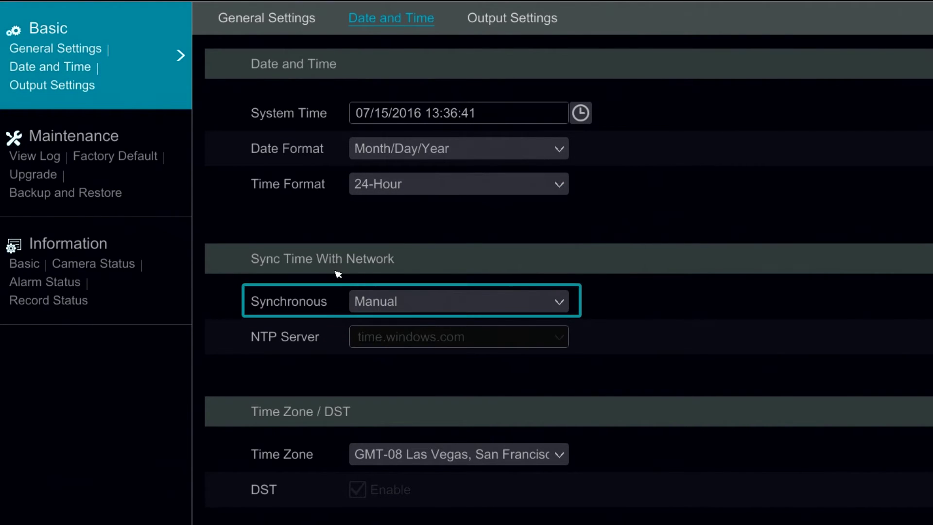
Keep manual time synchronisation and the GMT-08 time zone
left_click(398, 303)
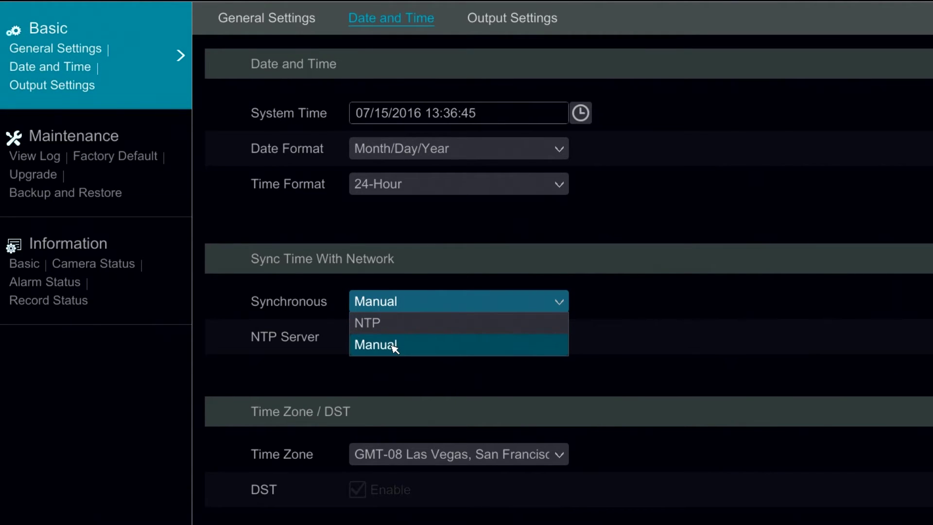
left_click(785, 338)
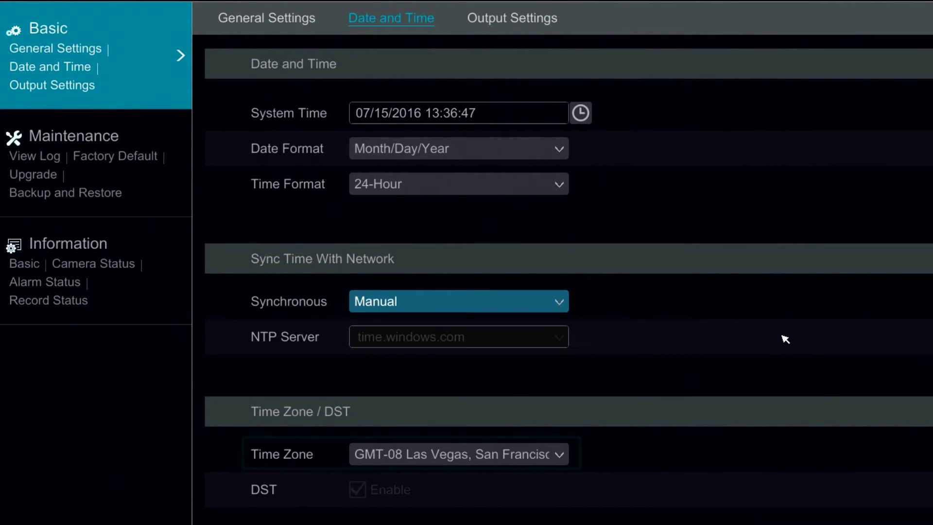
left_click(462, 460)
scroll(452, 413, "down", 1)
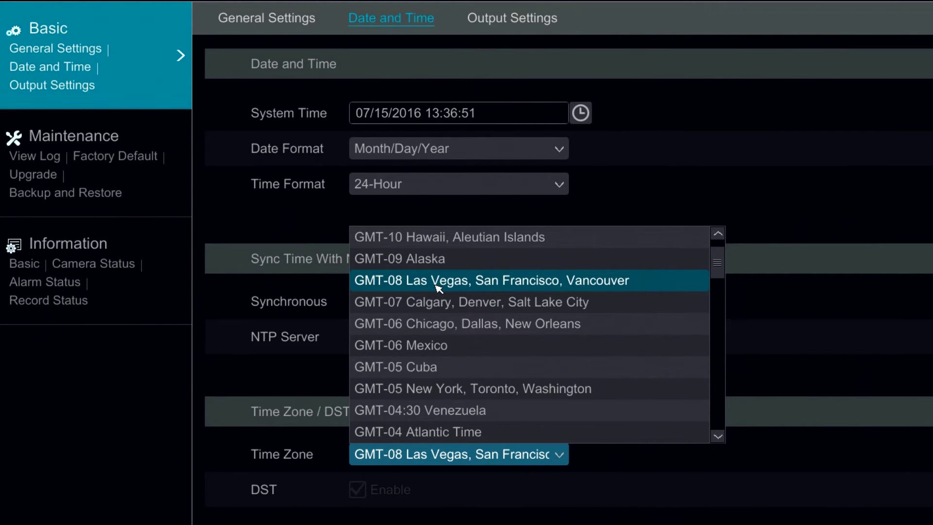
left_click(791, 125)
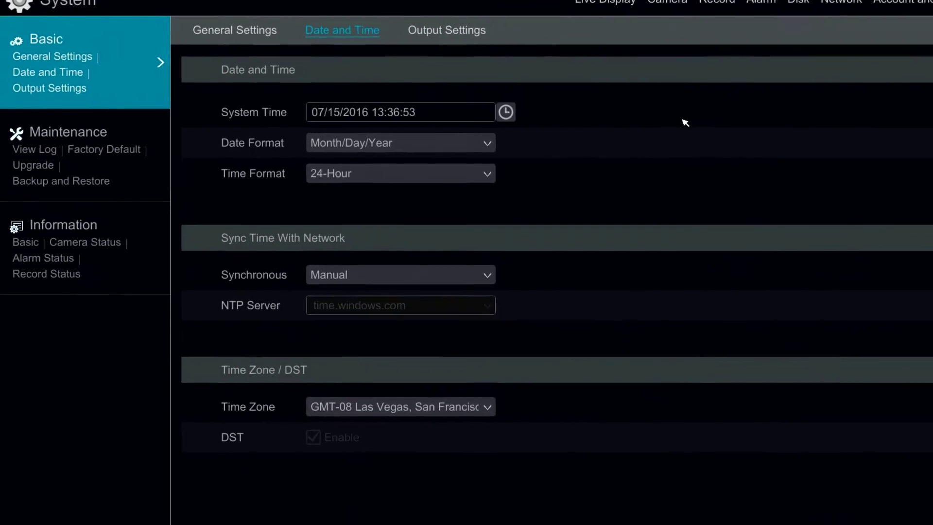
left_click(463, 29)
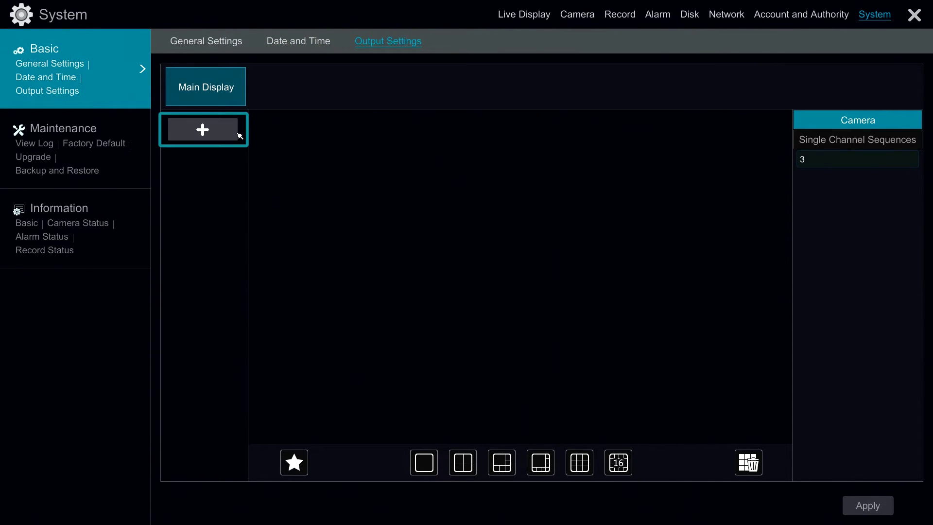
Add a 16-pane Main Display layout with camera 3 in the first pane
left_click(221, 132)
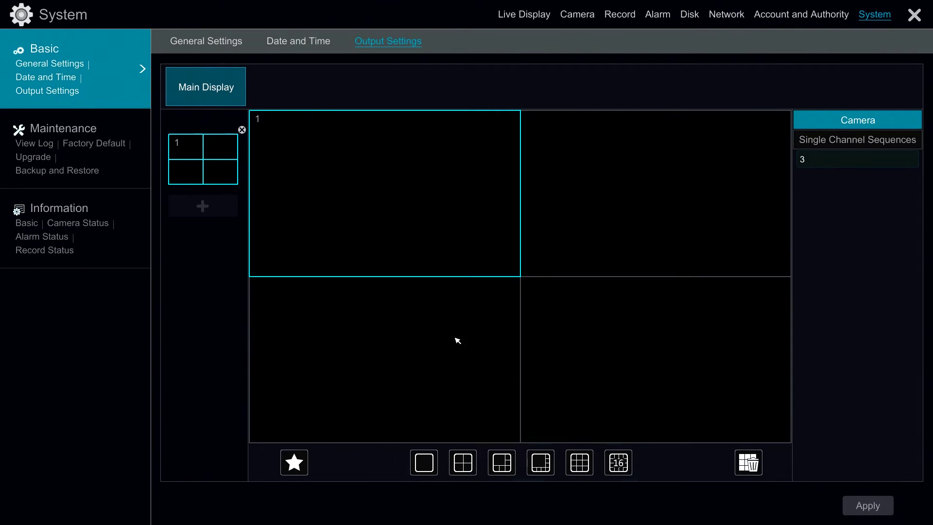
left_click(614, 459)
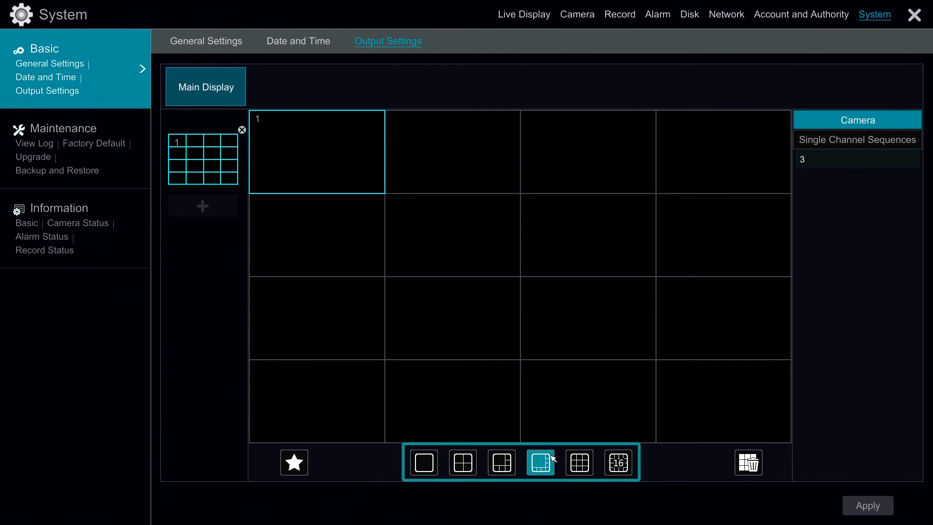
left_click_drag(870, 162, 347, 163)
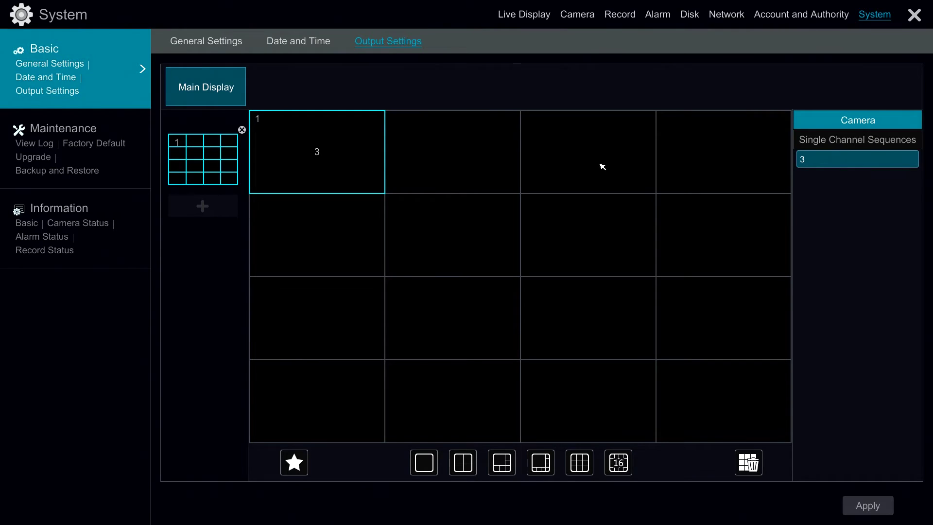
View the Single Channel Sequences list, then go to Maintenance, discarding the layout change
left_click(841, 142)
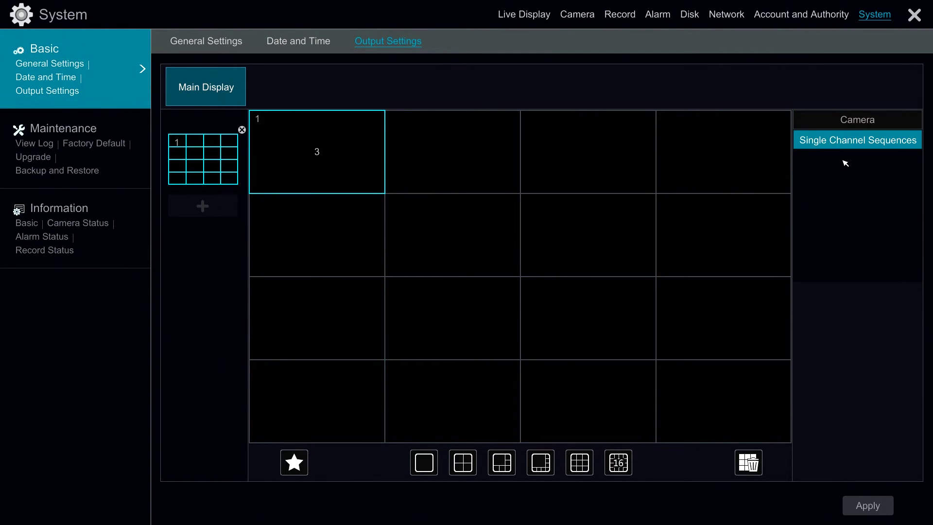
left_click(65, 130)
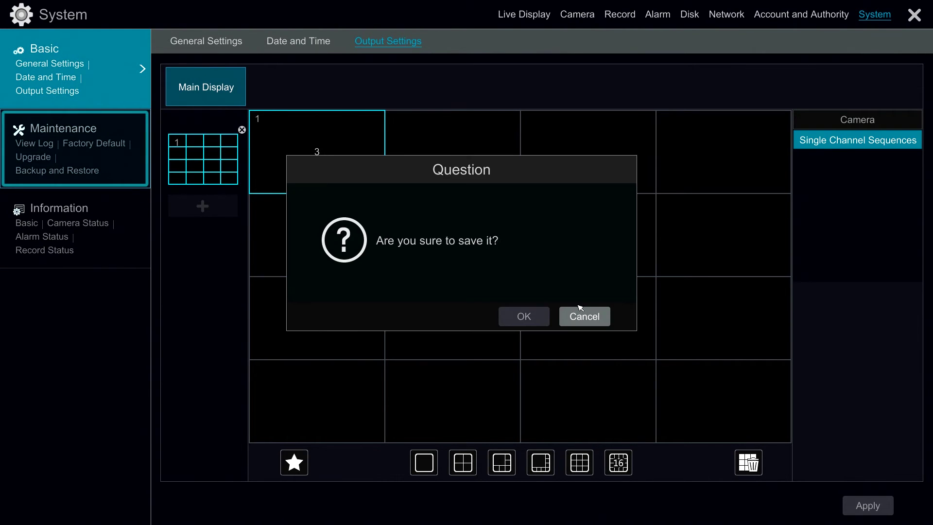
left_click(580, 315)
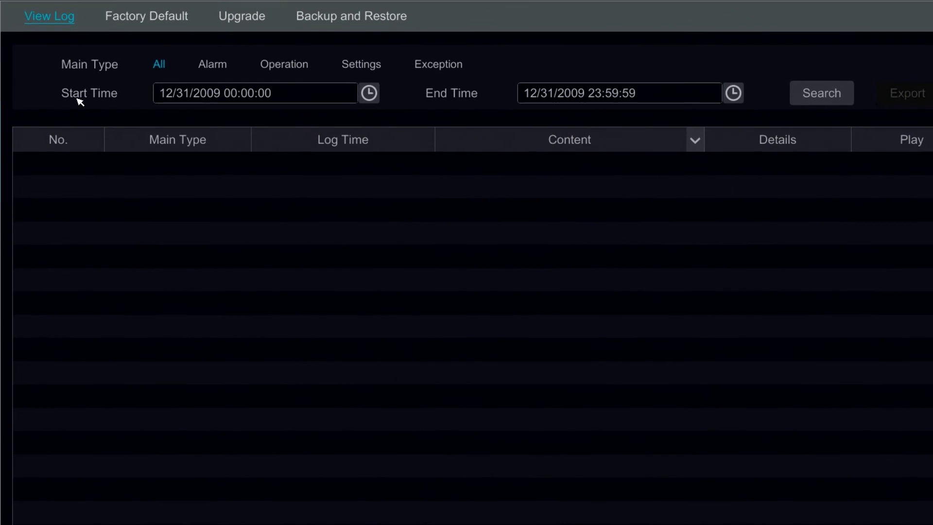
Browse the log by Alarm, Operation, Settings and Exception, then view Factory Default and Upgrade
left_click(245, 71)
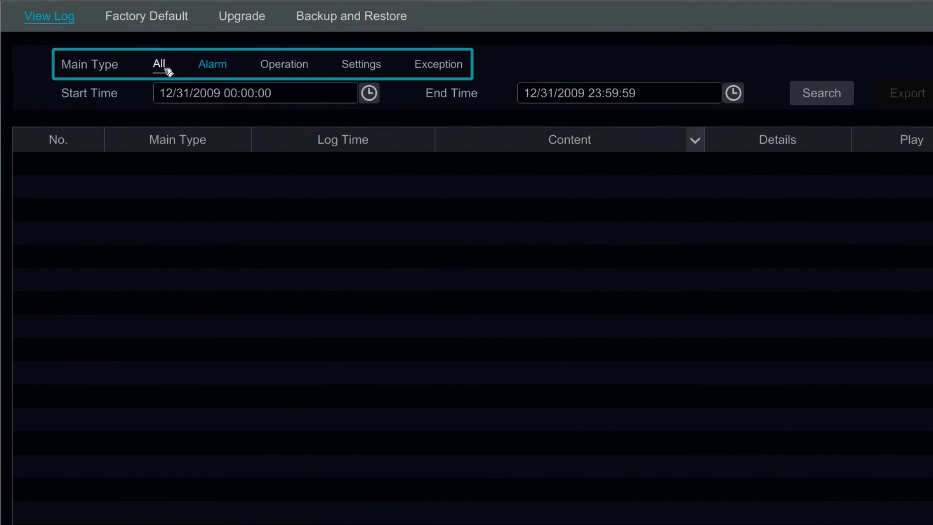
left_click(274, 68)
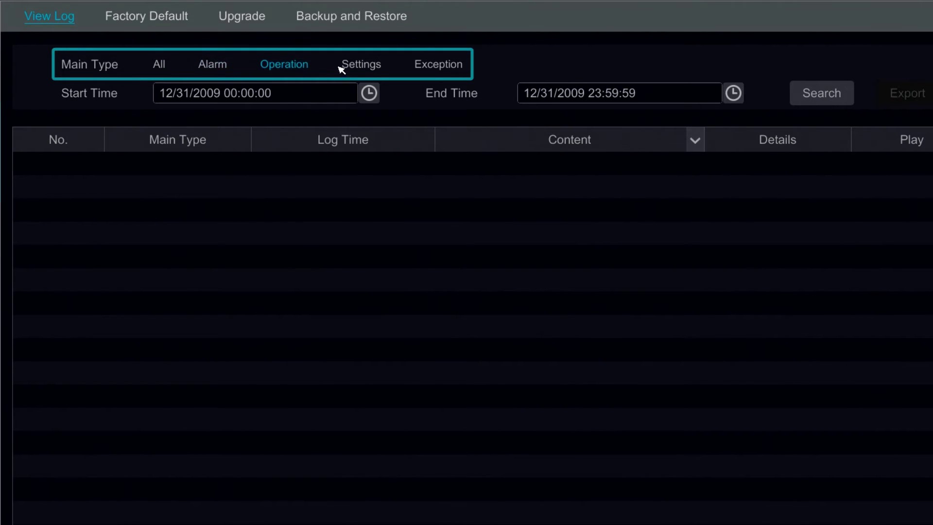
left_click(357, 68)
left_click(428, 68)
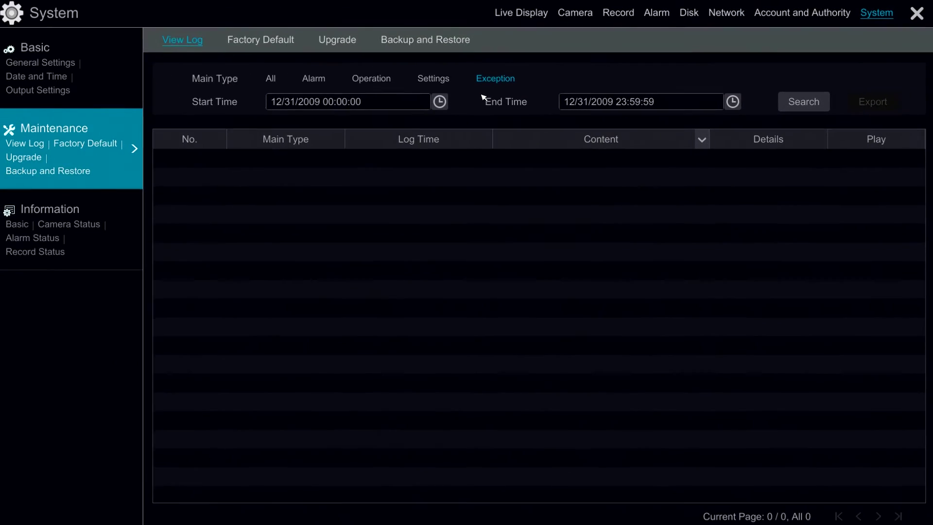
left_click(268, 43)
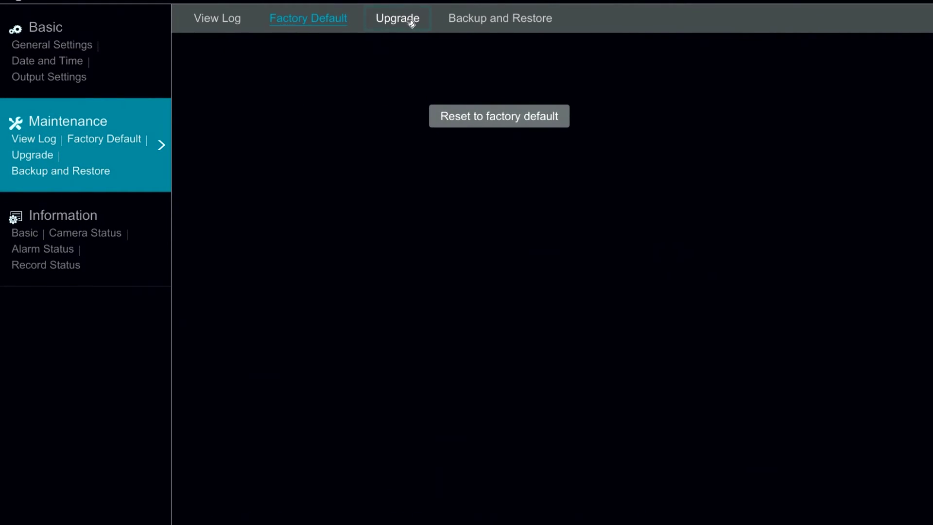
left_click(411, 22)
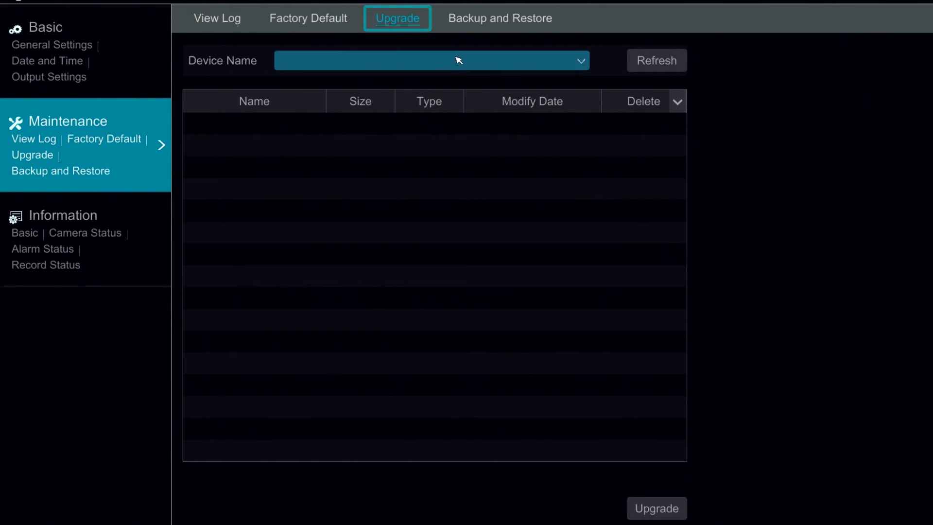
View Backup and Restore, then the Information page showing model 3535 and firmware 1.0.1beta35
left_click(493, 25)
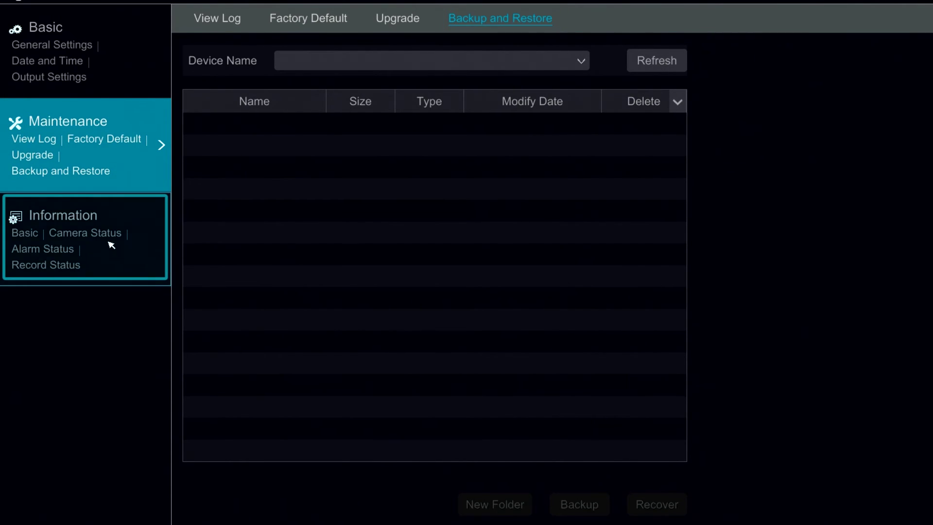
left_click(34, 218)
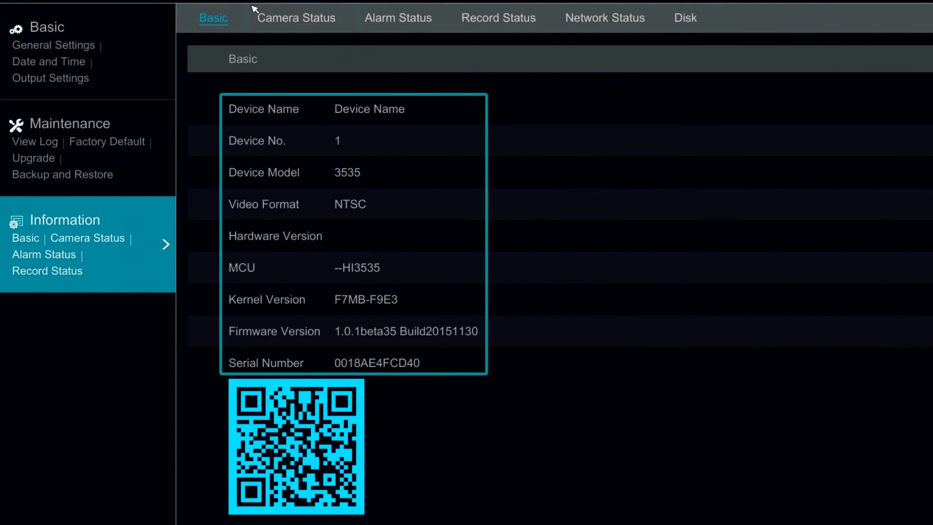
Check Camera Status and select camera 3: Online, No Alarm, Record Exception
left_click(328, 22)
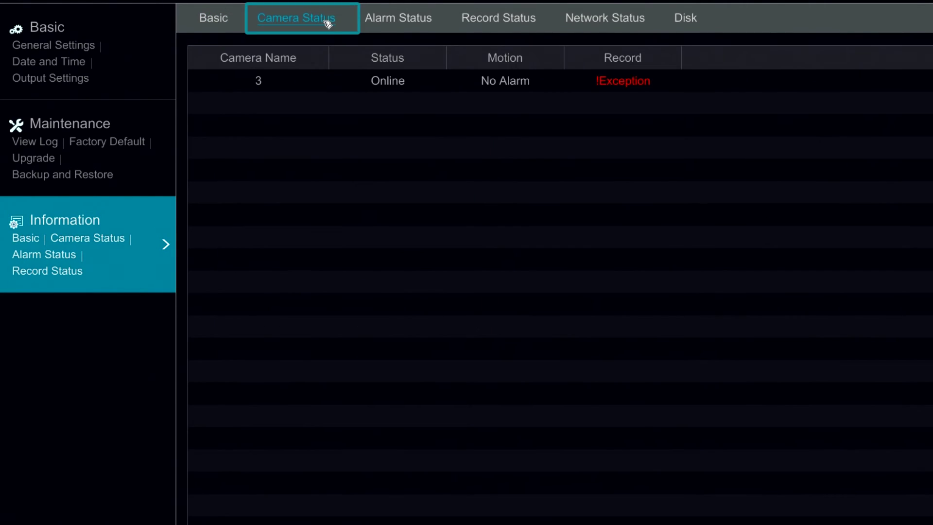
left_click(396, 78)
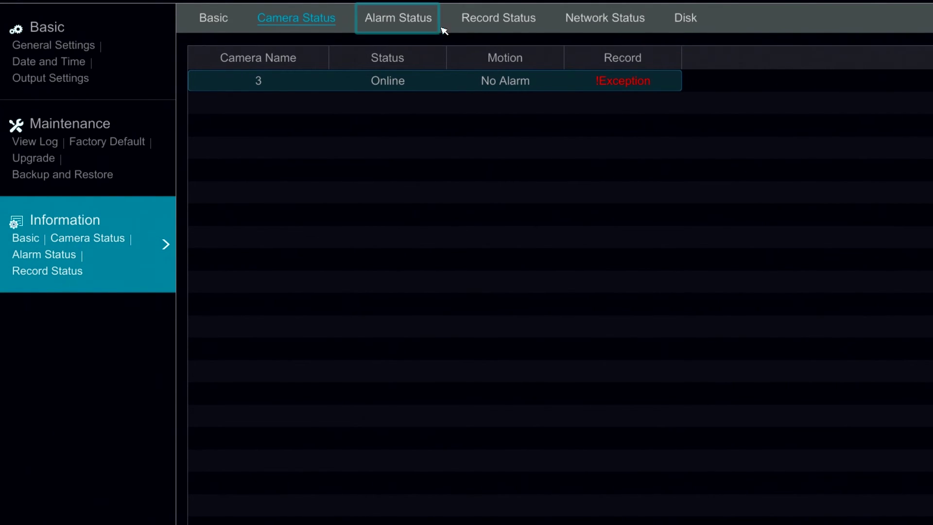
Review Alarm Status with Alarm-in expanded, then camera 3's 2560x1440 and 704x480 record streams
left_click(426, 24)
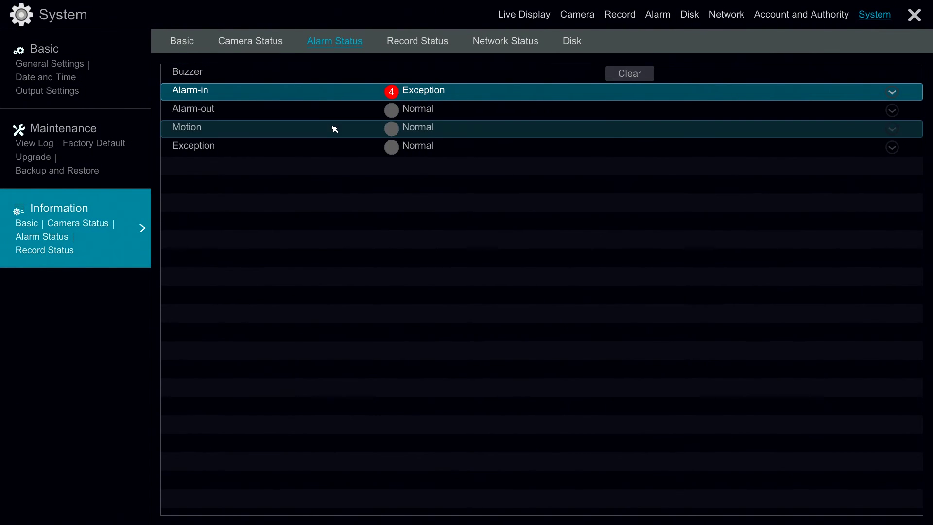
left_click(393, 92)
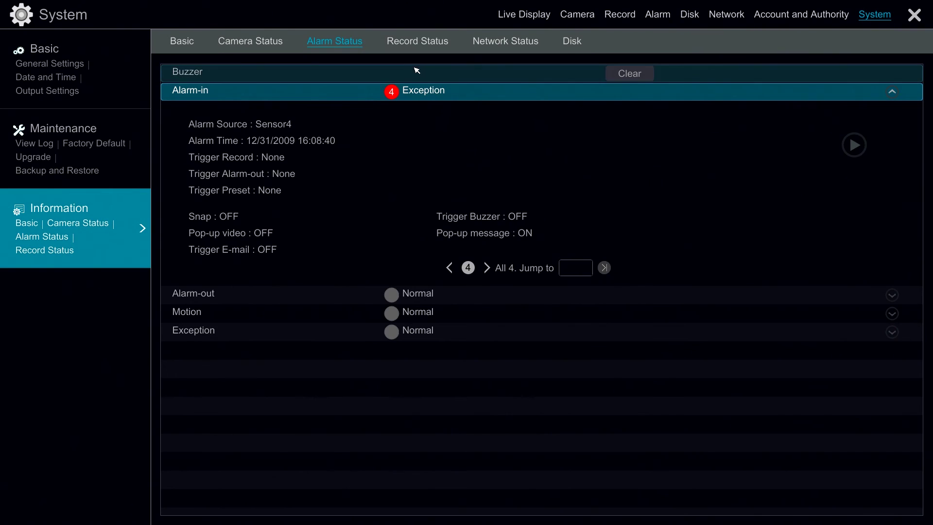
left_click(418, 43)
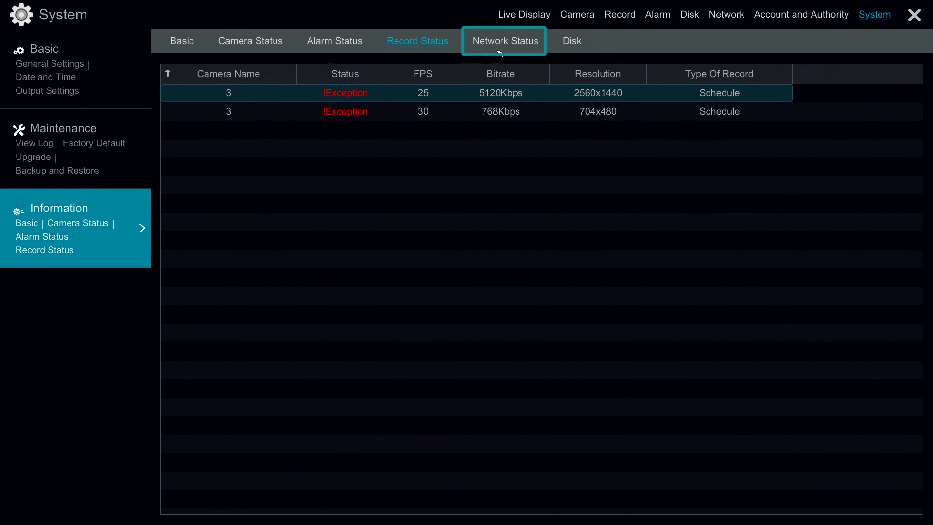
Review Network Status, then the Disk list showing Disk3 at 931 GB, RW, group 2
left_click(602, 28)
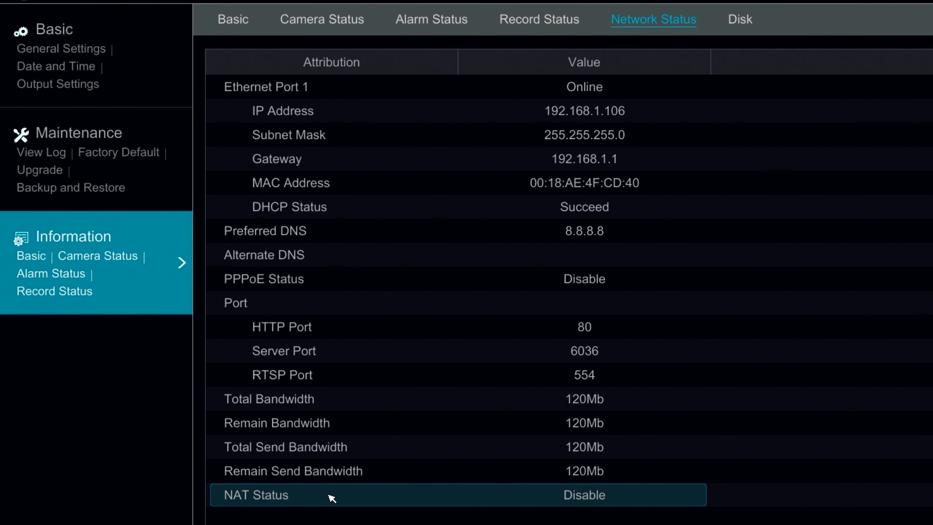
left_click(742, 23)
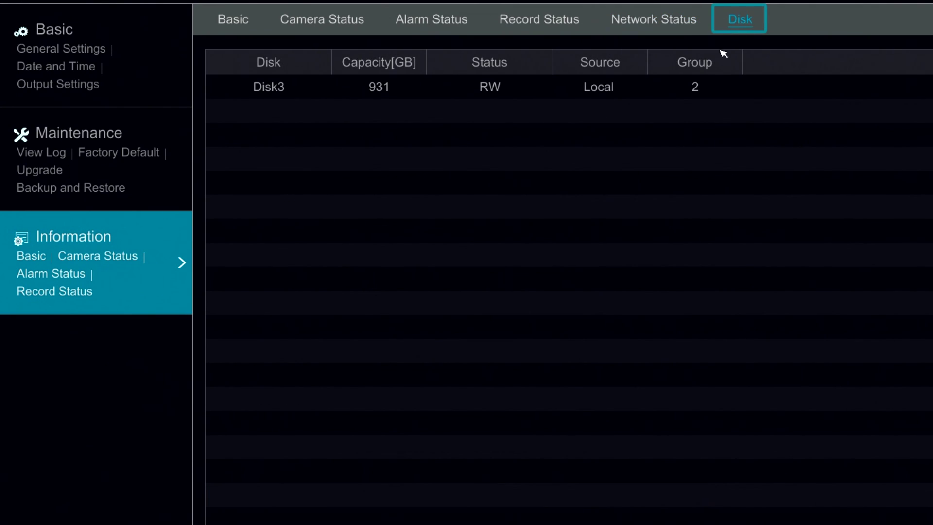
left_click(282, 89)
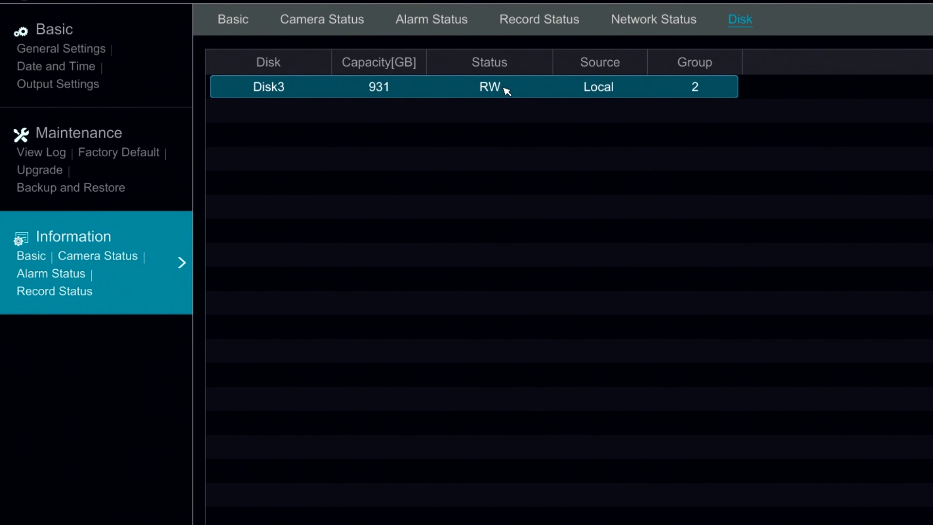